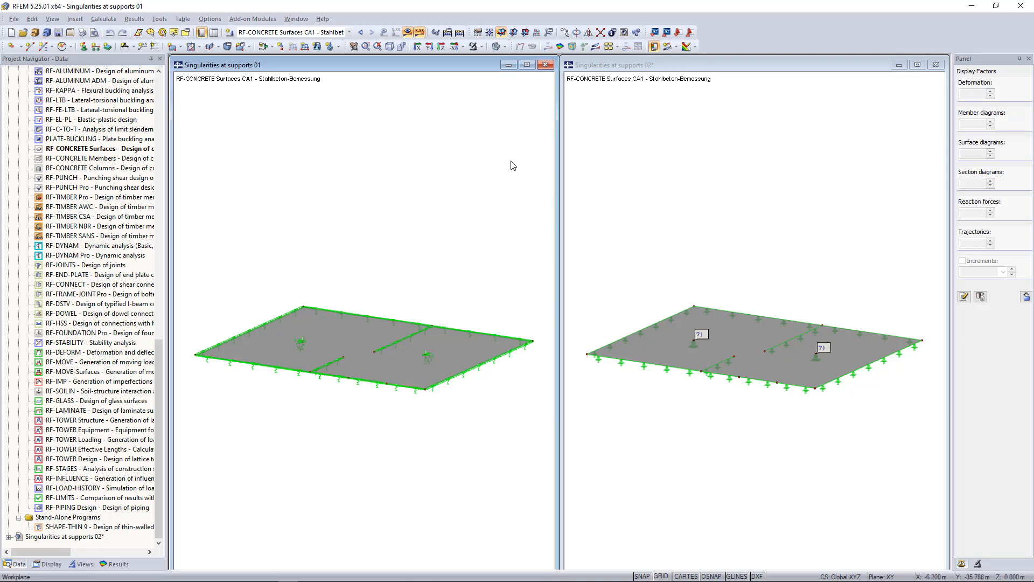
- Display the required reinforcement surface results in both support singularity models and compare the distributions around the supports
click(562, 46)
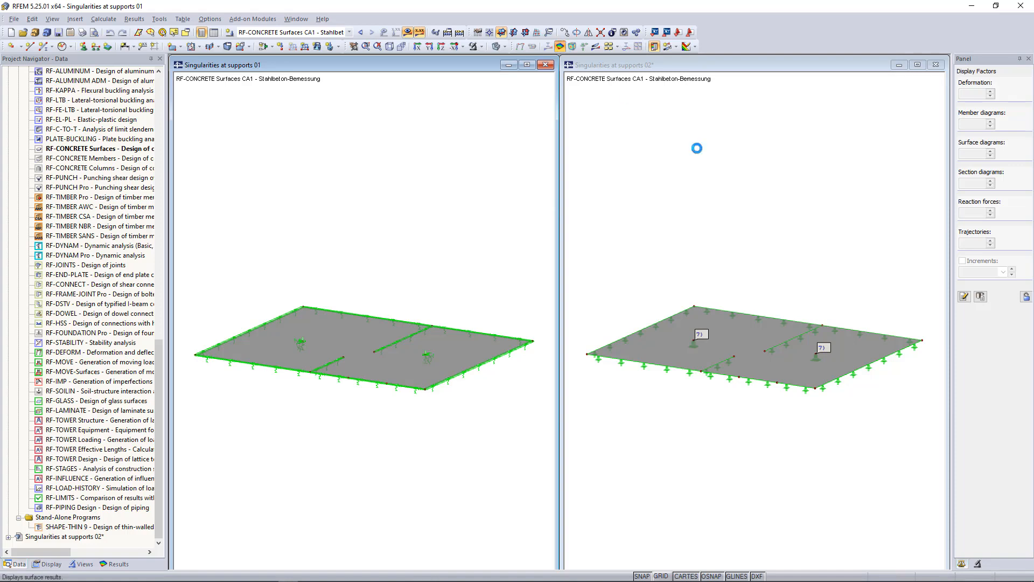
click(795, 200)
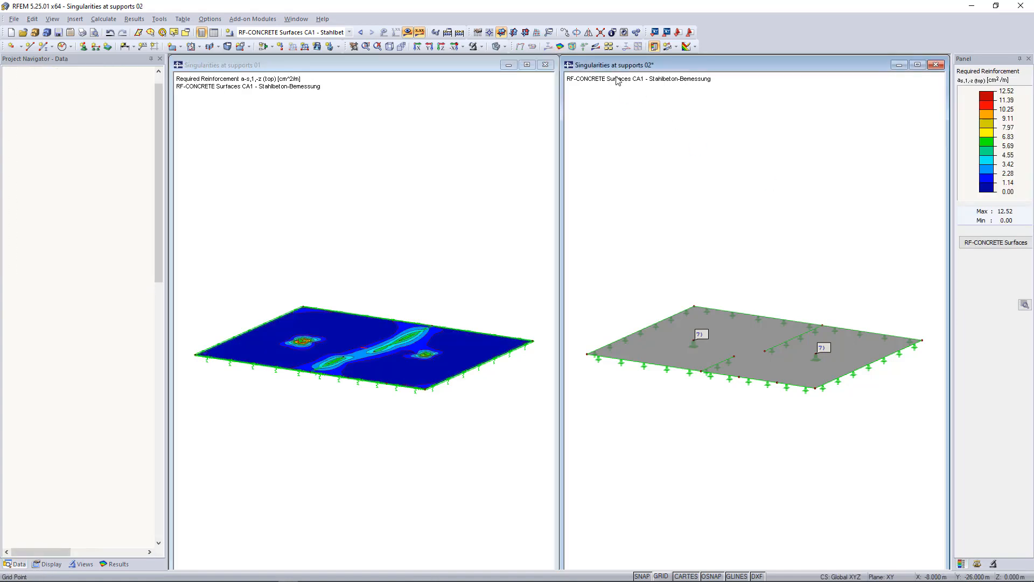
click(562, 45)
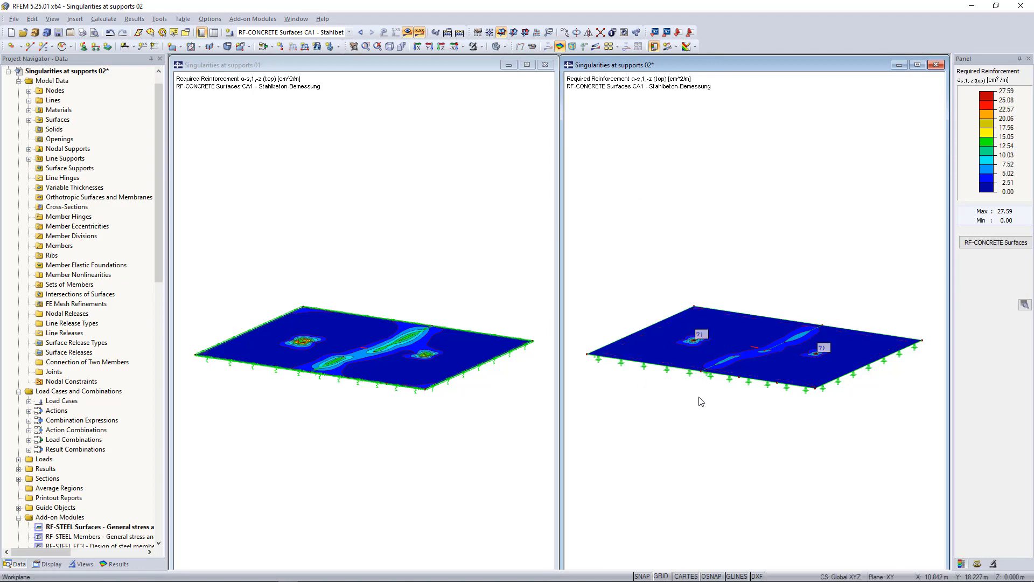
scroll(707, 335, up, 5)
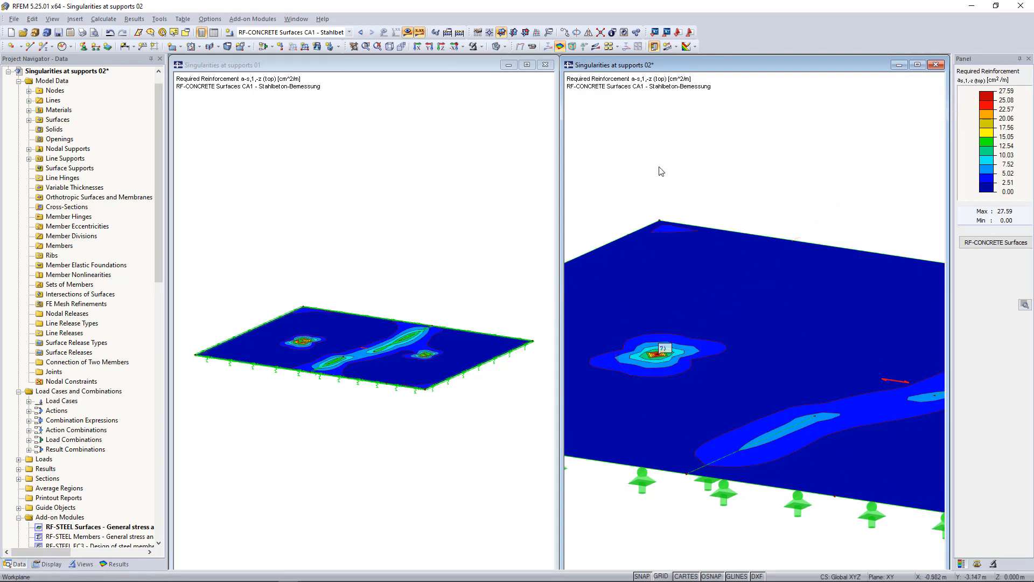
click(395, 255)
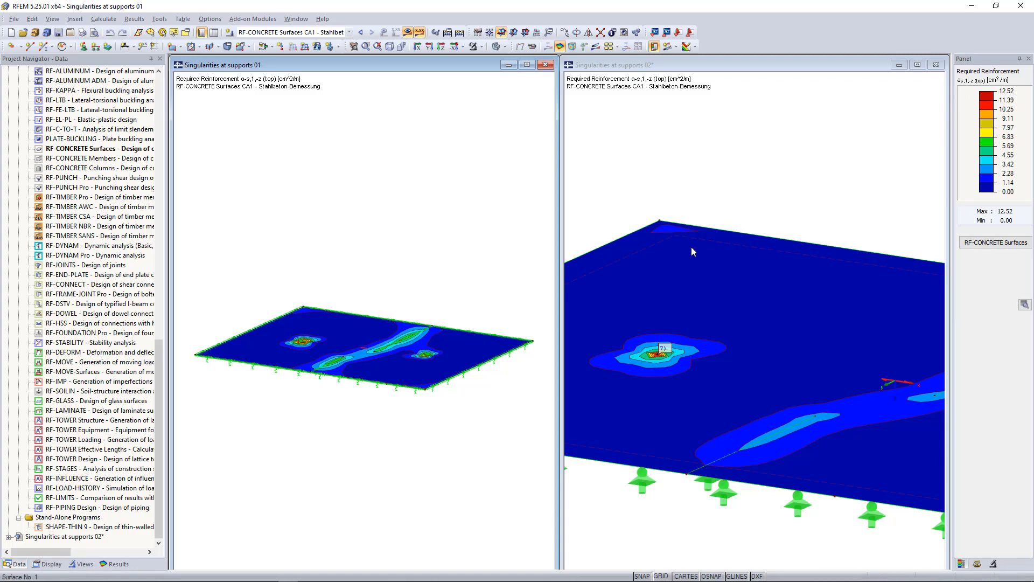
click(661, 373)
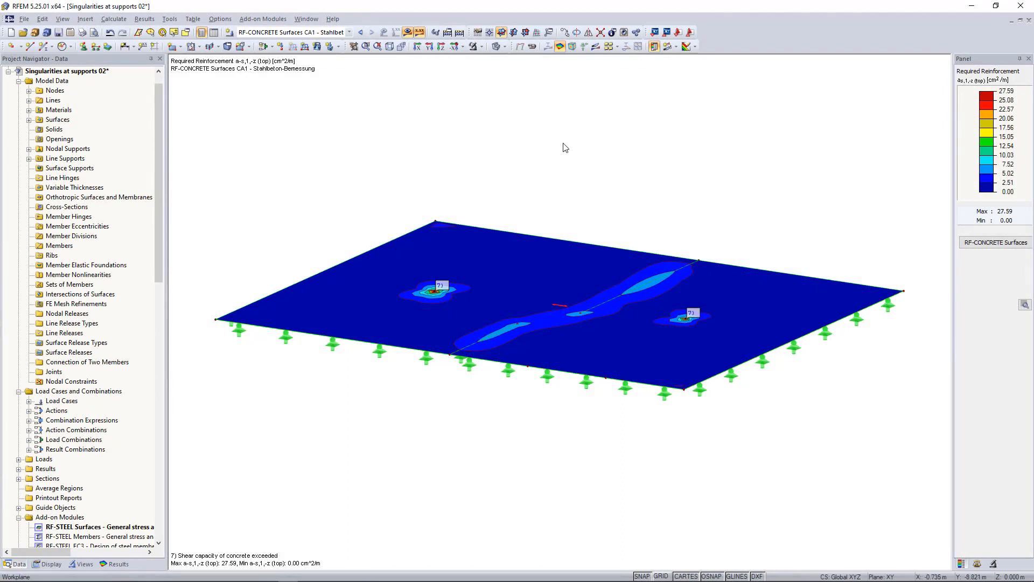
- Hide the surface results and start a new support type for node 29 with elastic support via a column in Z
click(561, 46)
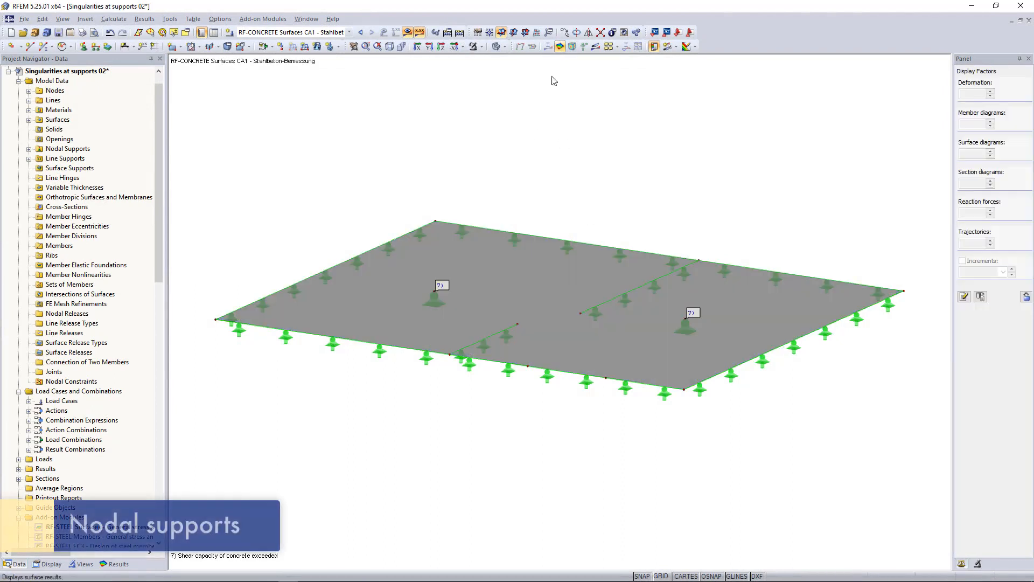
double_click(432, 306)
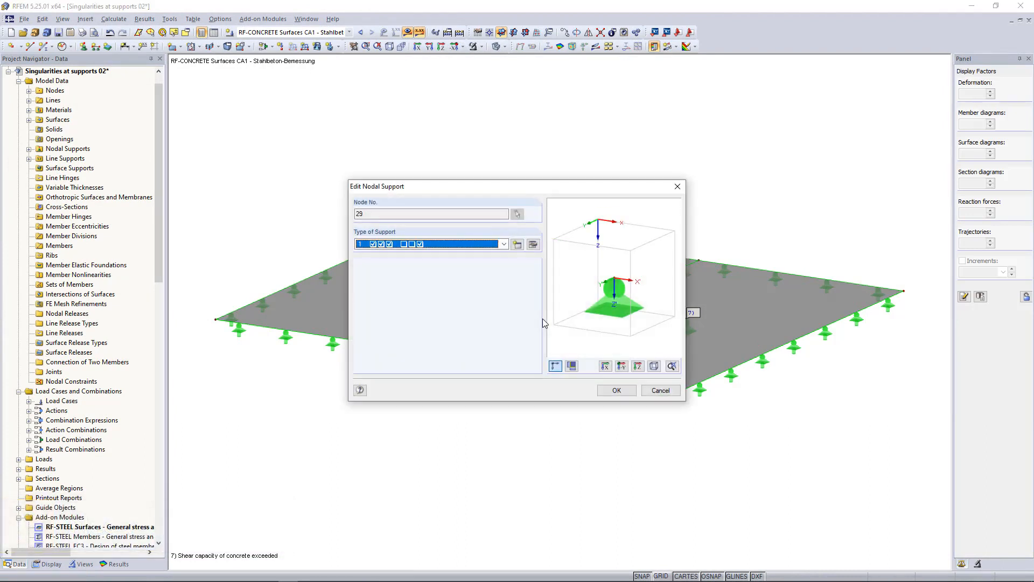
click(517, 244)
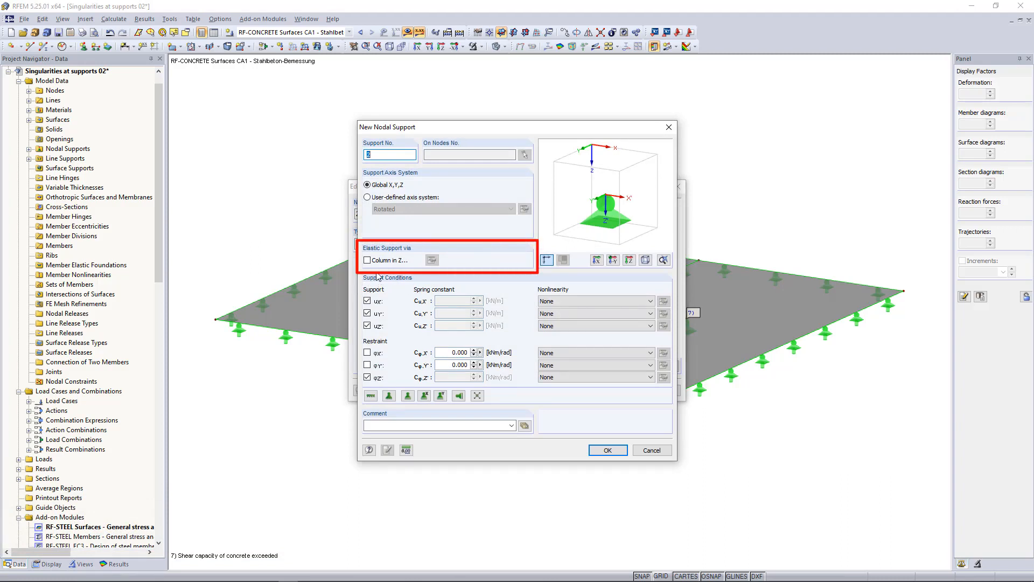
click(367, 261)
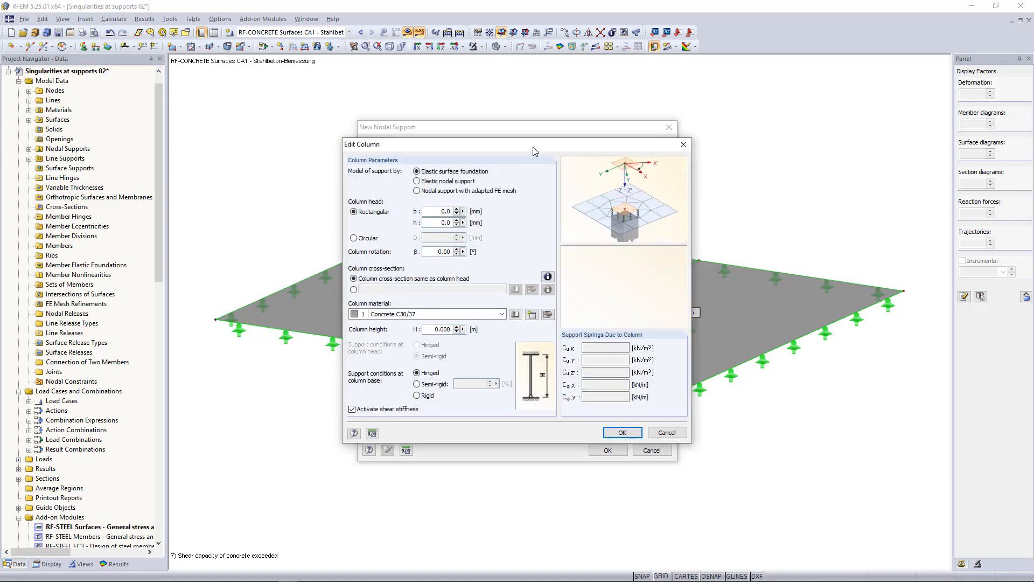
drag(532, 146, 555, 140)
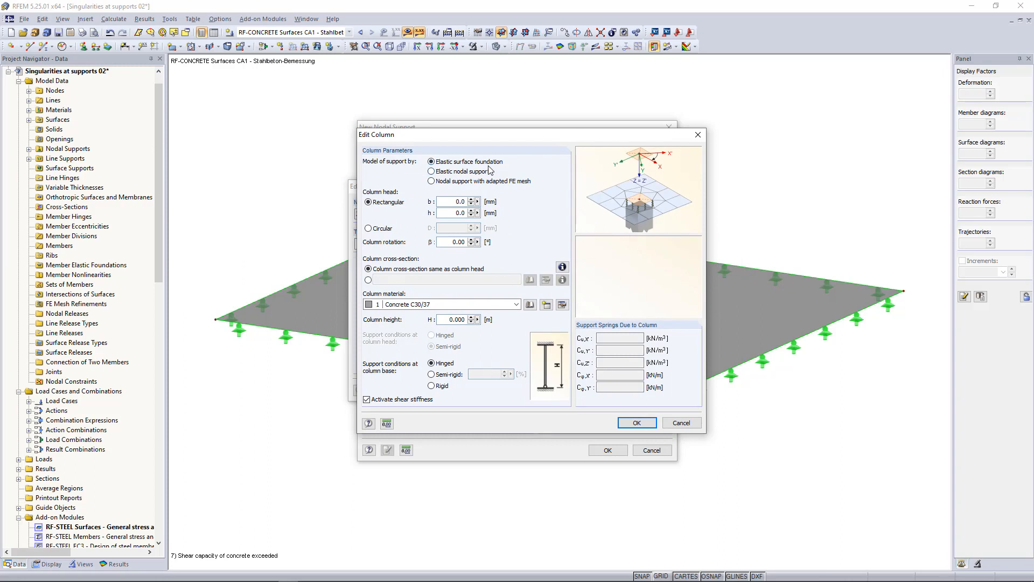
- Try the column support models Elastic nodal support and Nodal support with adapted FE mesh, returning to Elastic surface foundation
click(432, 171)
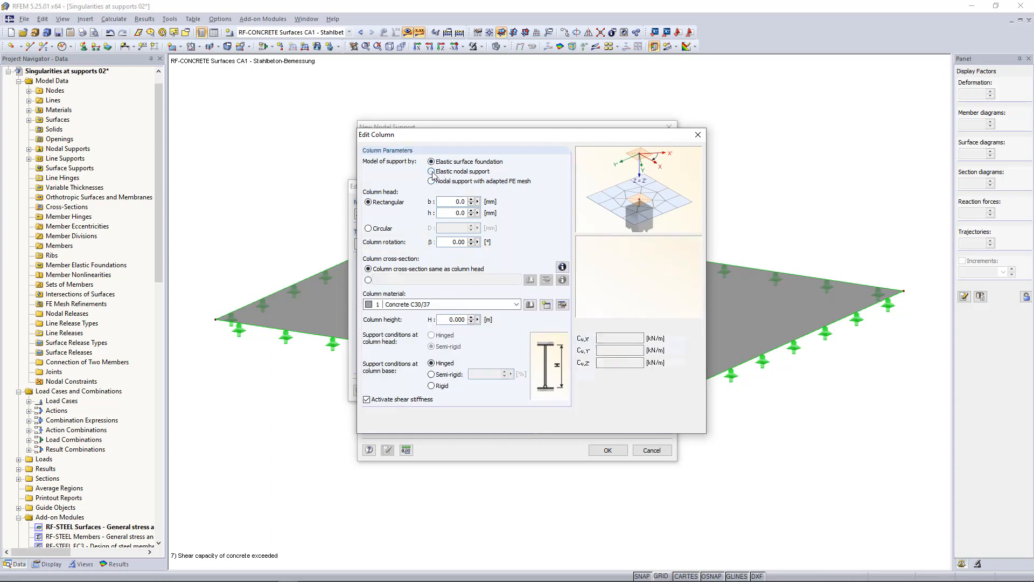
click(438, 181)
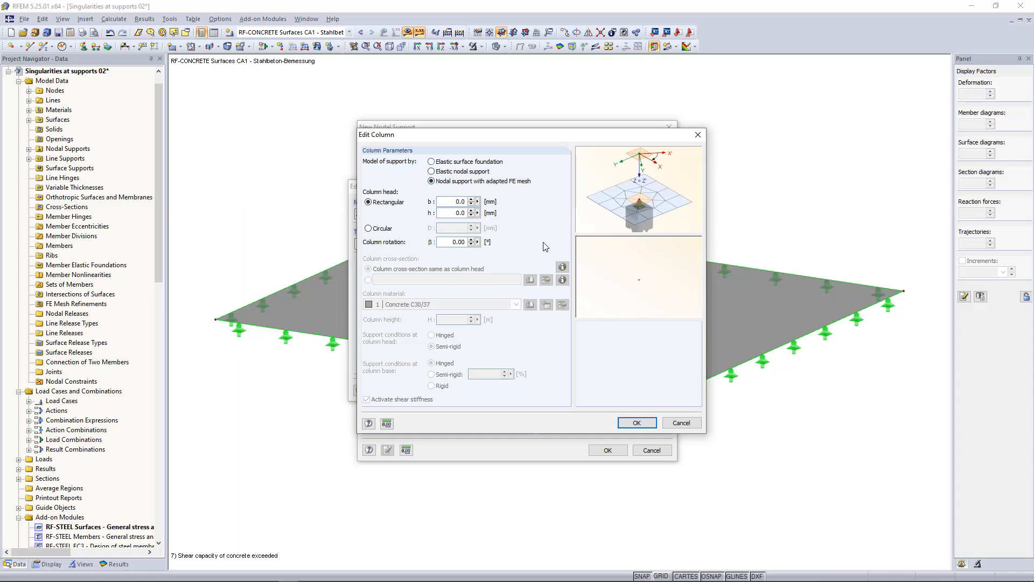
click(432, 162)
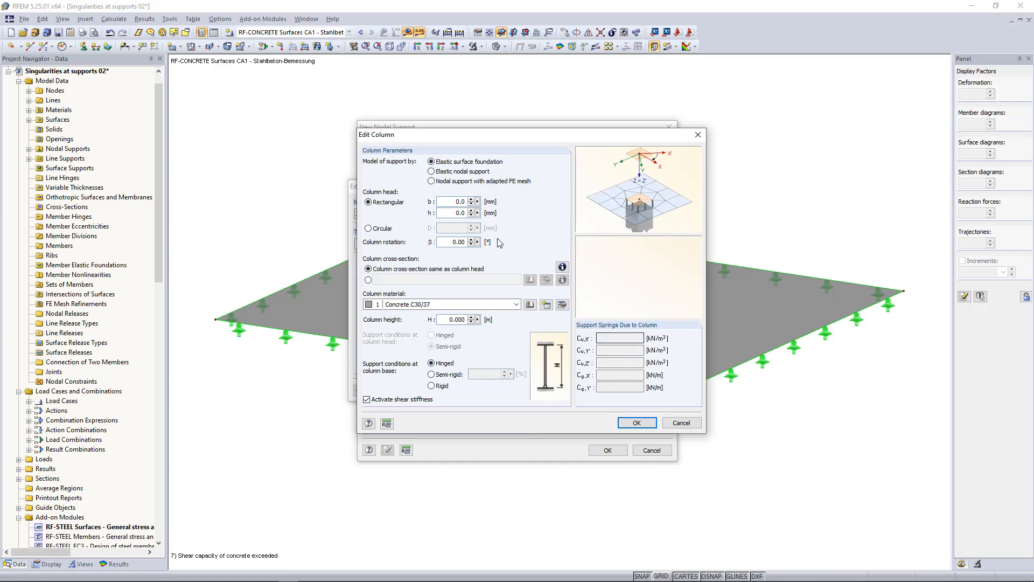
click(432, 171)
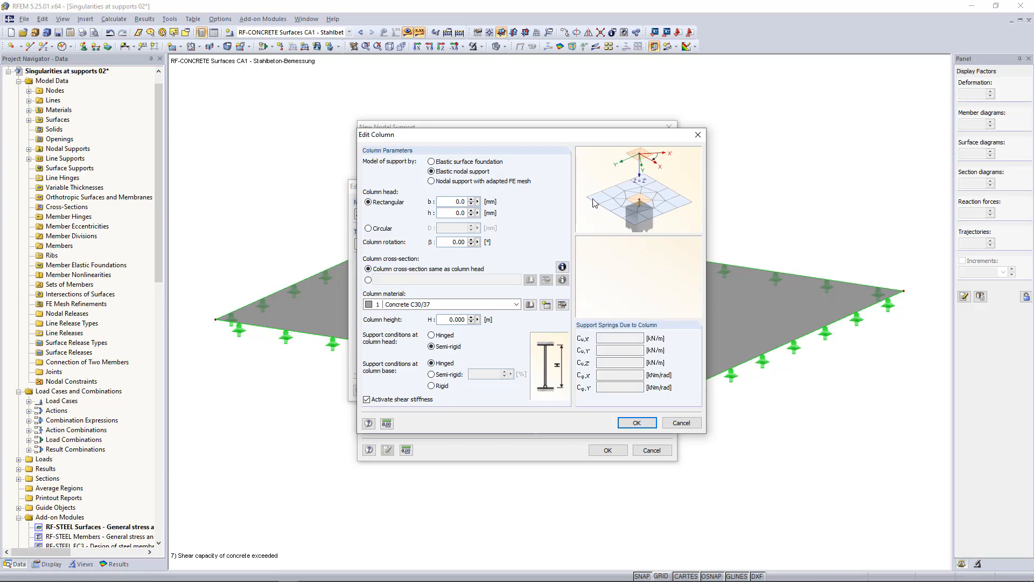
click(432, 162)
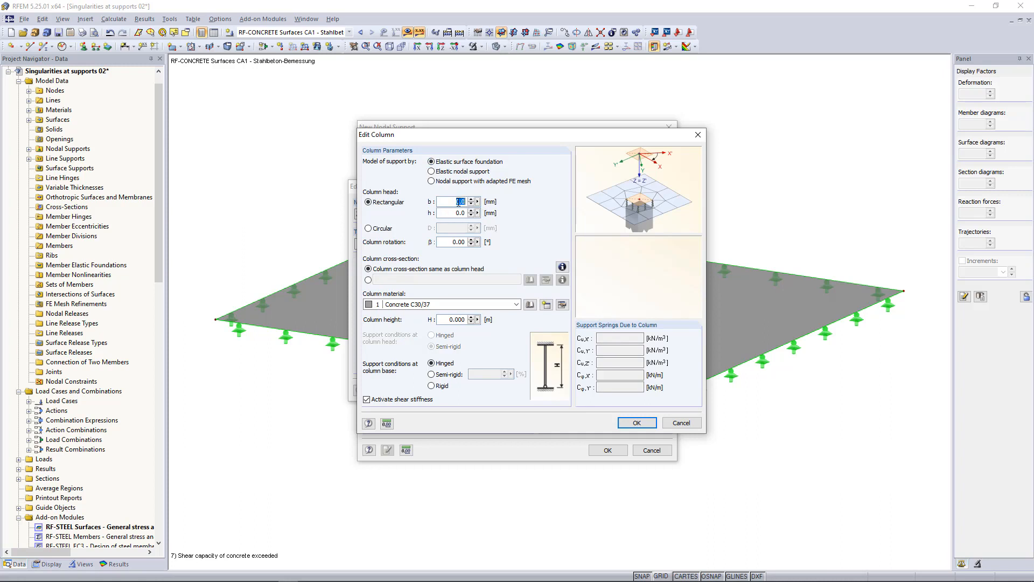
- Define a rectangular column head of 300 x 300 mm and use Concrete C30/37 as the column material
key(Tab)
text(300)
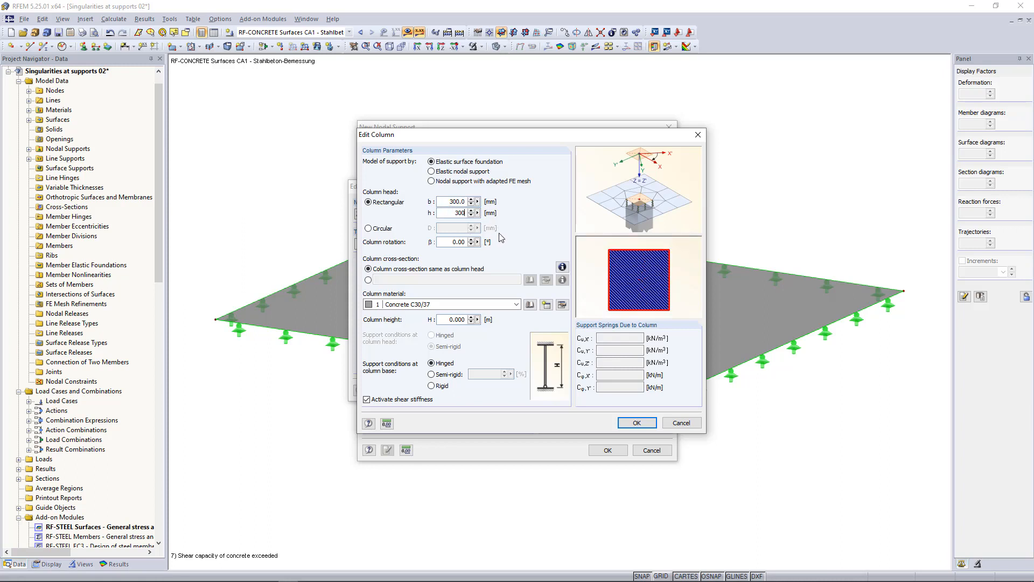
click(412, 304)
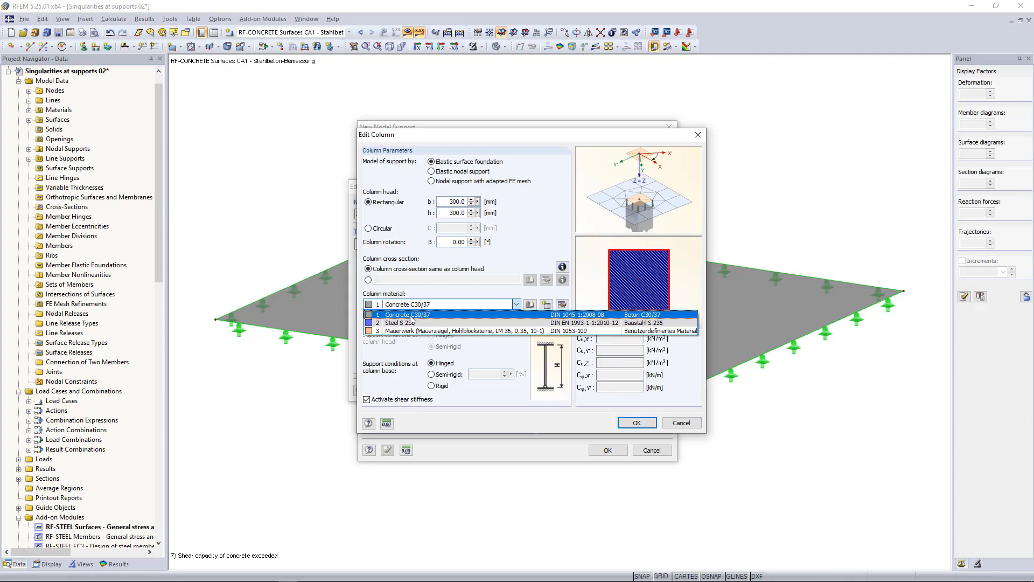
click(420, 315)
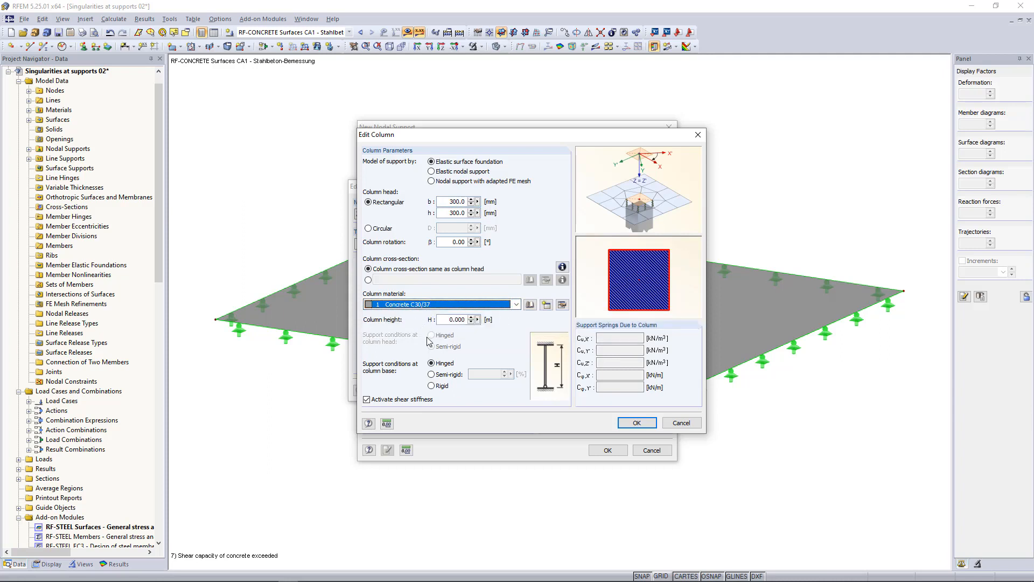
- Set the column height to 3 m with a hinged column base and accept the column parameters
click(455, 320)
double_click(456, 320)
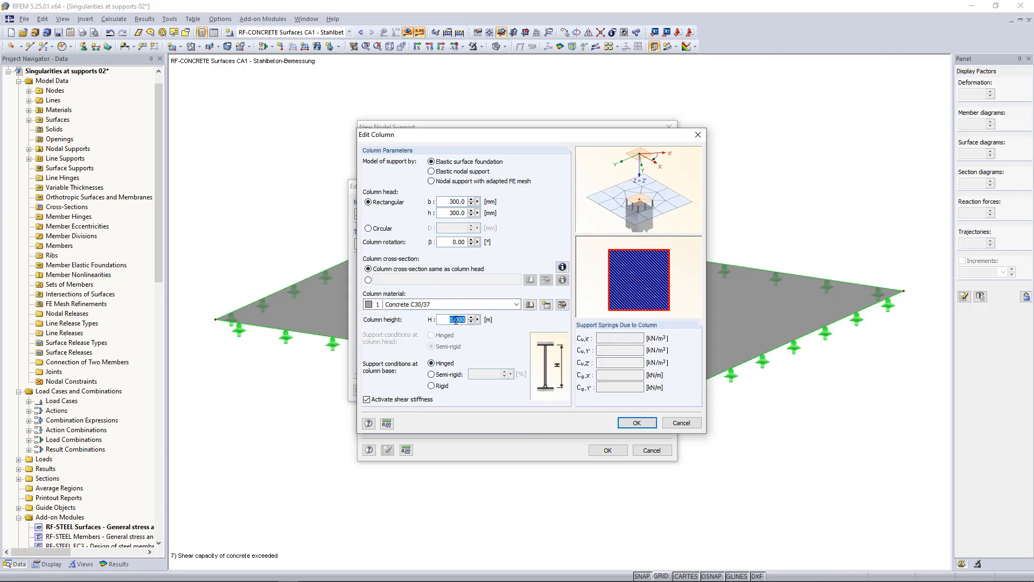
text(3)
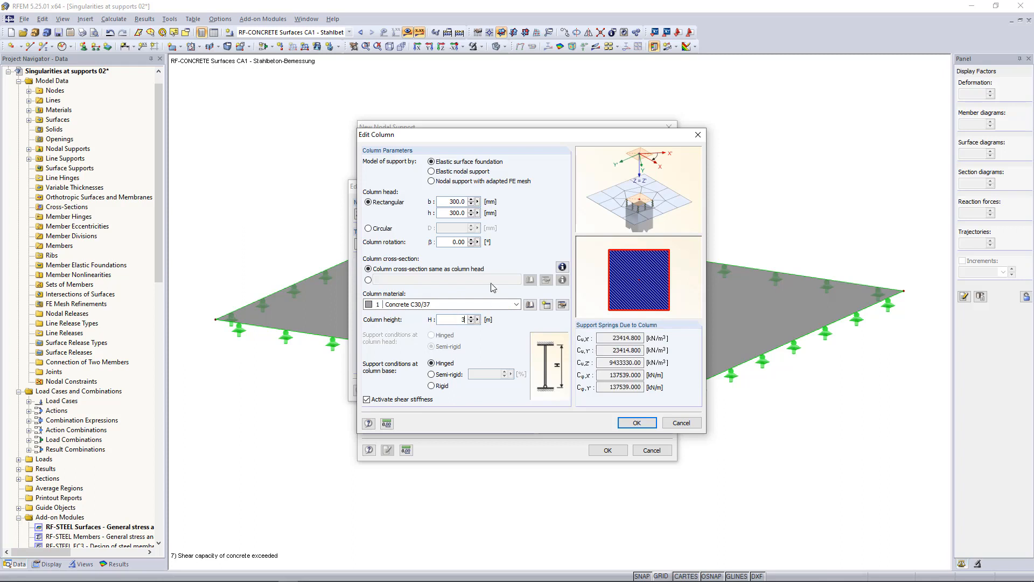
click(431, 374)
click(432, 386)
click(432, 363)
click(634, 423)
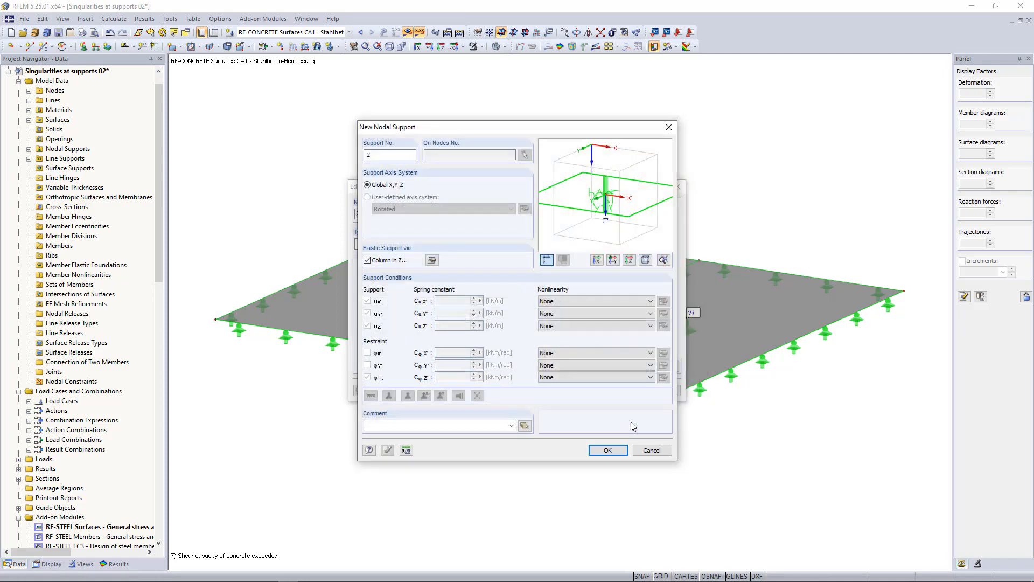
- Save the new column-based nodal support type and apply it to node 29
click(608, 450)
click(498, 318)
click(609, 389)
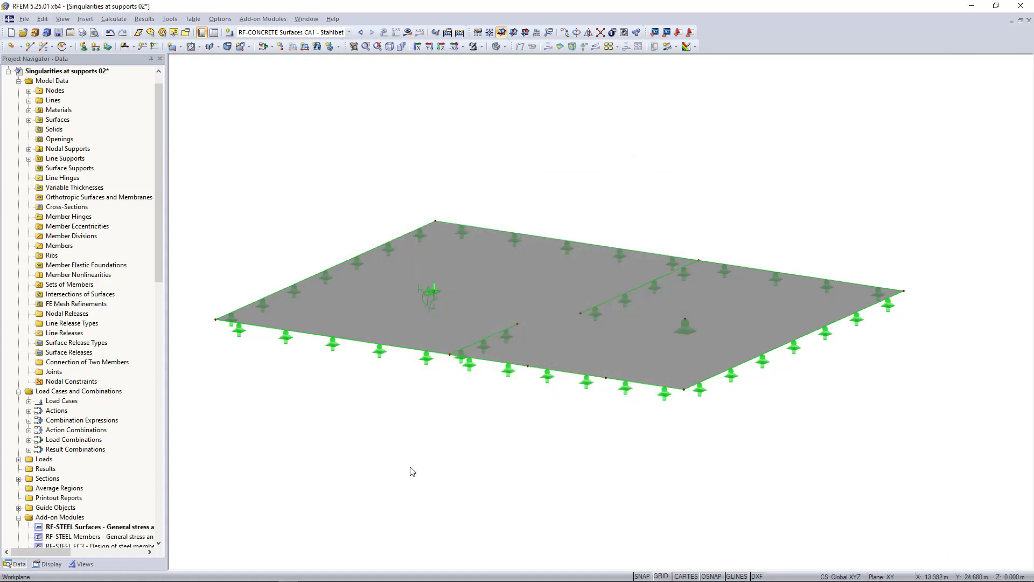
- Assign column-based support type 2 to the other interior nodal support at node 30
scroll(429, 299, up, 3)
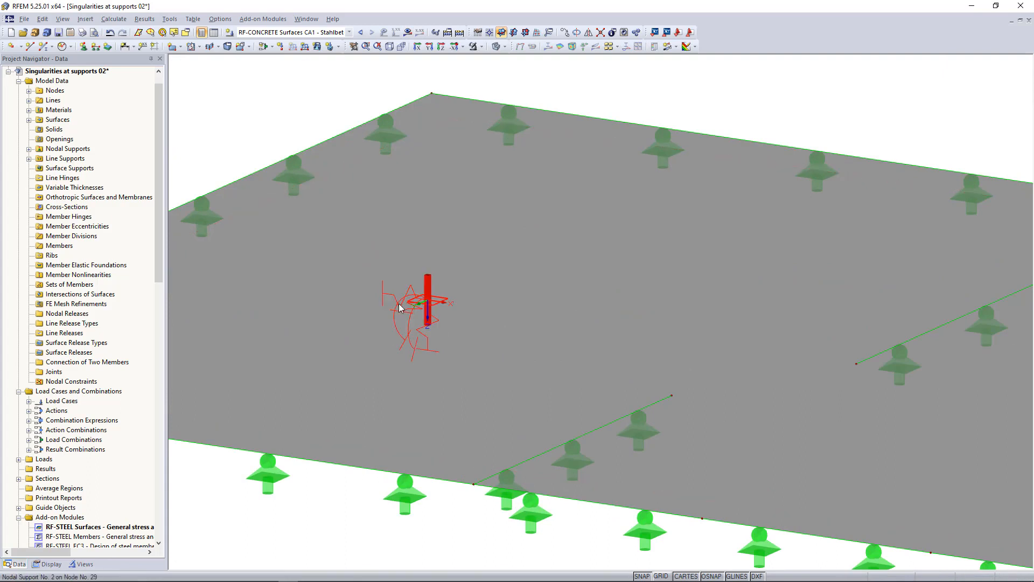
scroll(400, 308, down, 1)
scroll(400, 308, down, 3)
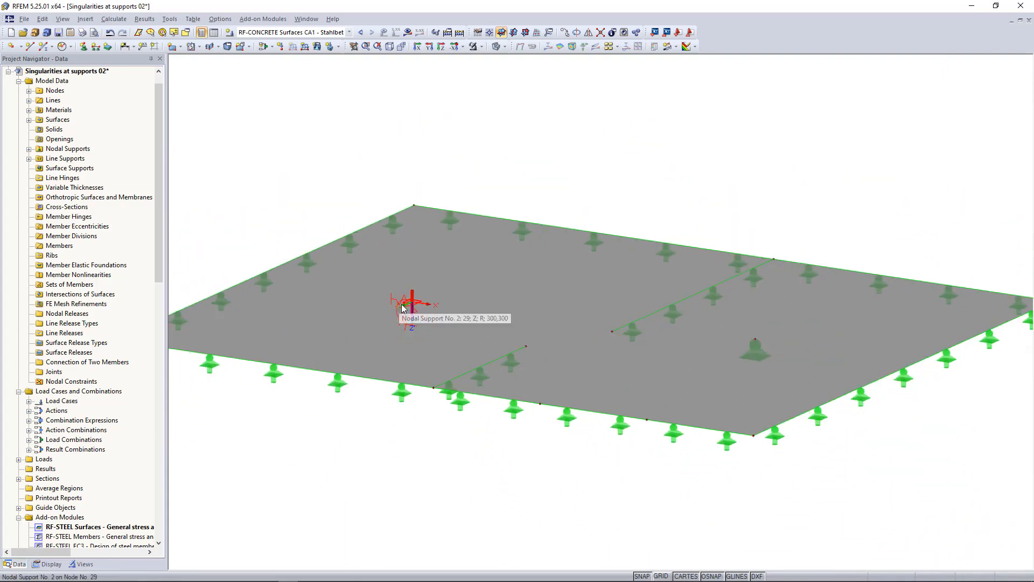
double_click(759, 356)
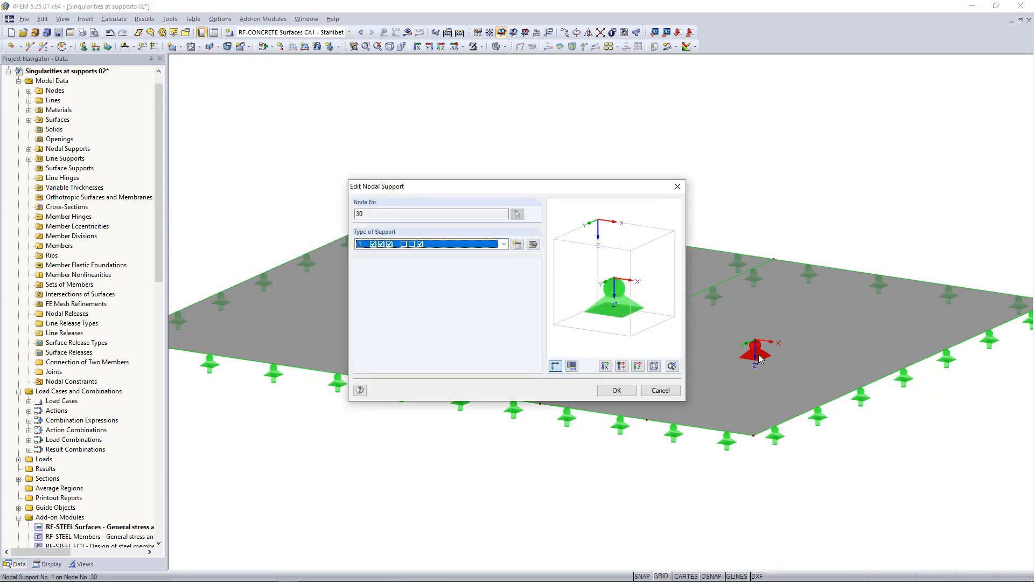
click(506, 248)
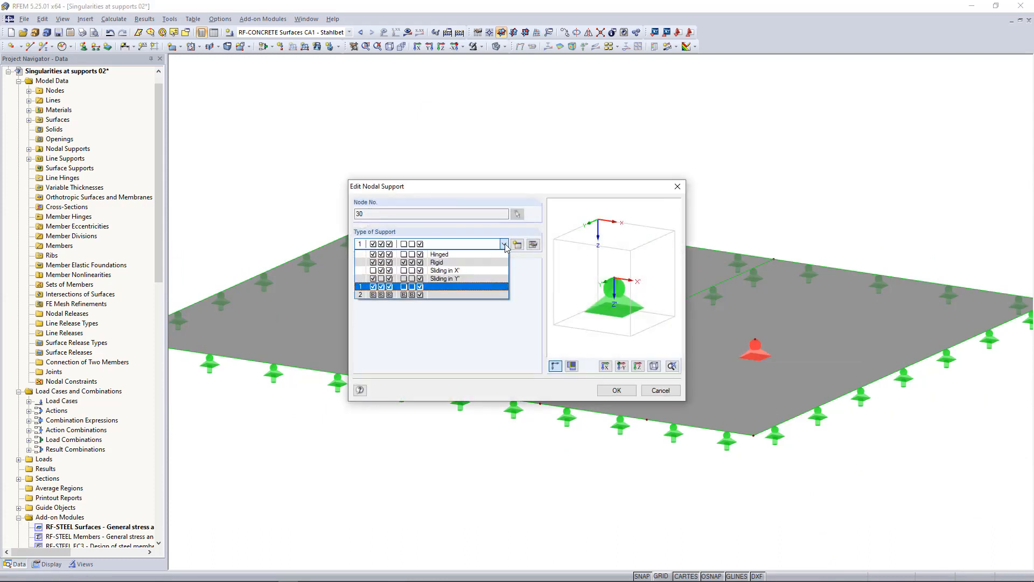
click(489, 298)
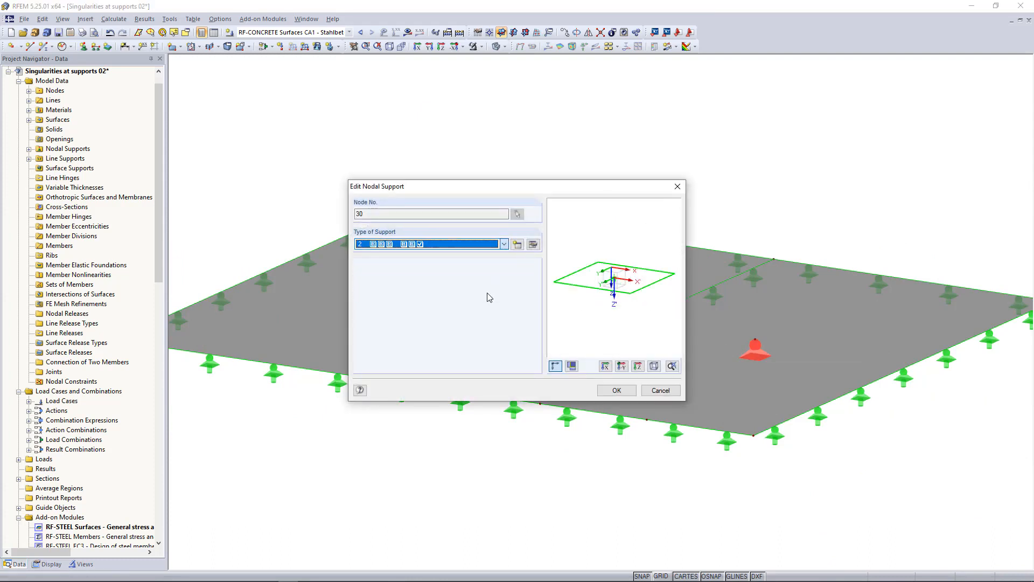
click(615, 391)
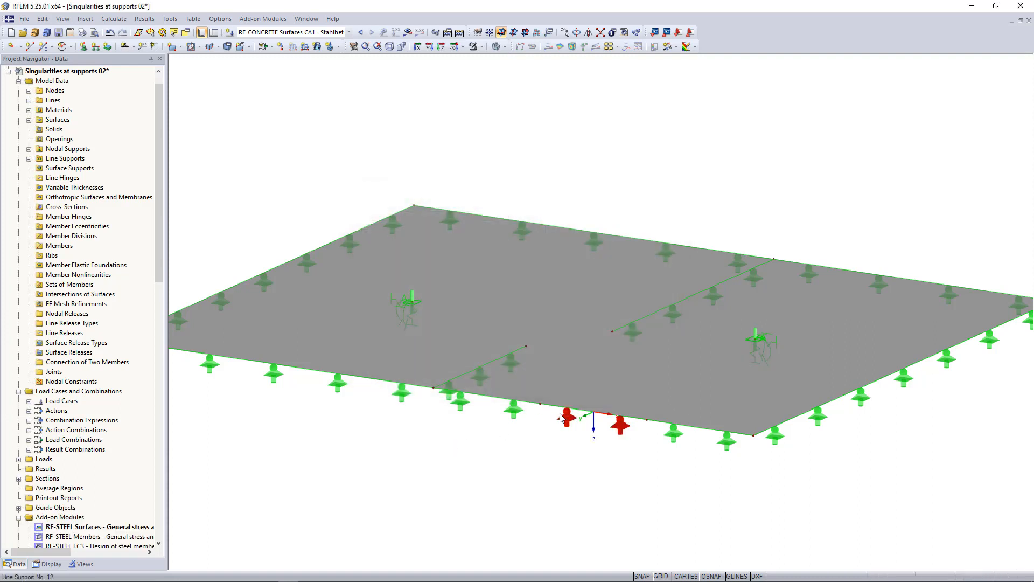
- Turn on the display of columns for the nodal supports and show them beneath the slab
middle_click(390, 431)
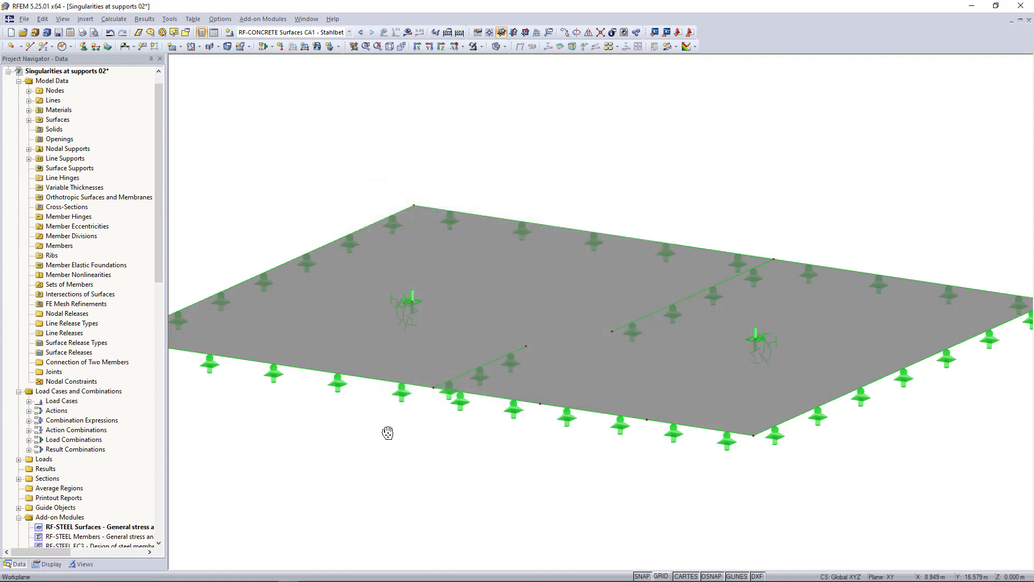
middle_click(390, 431)
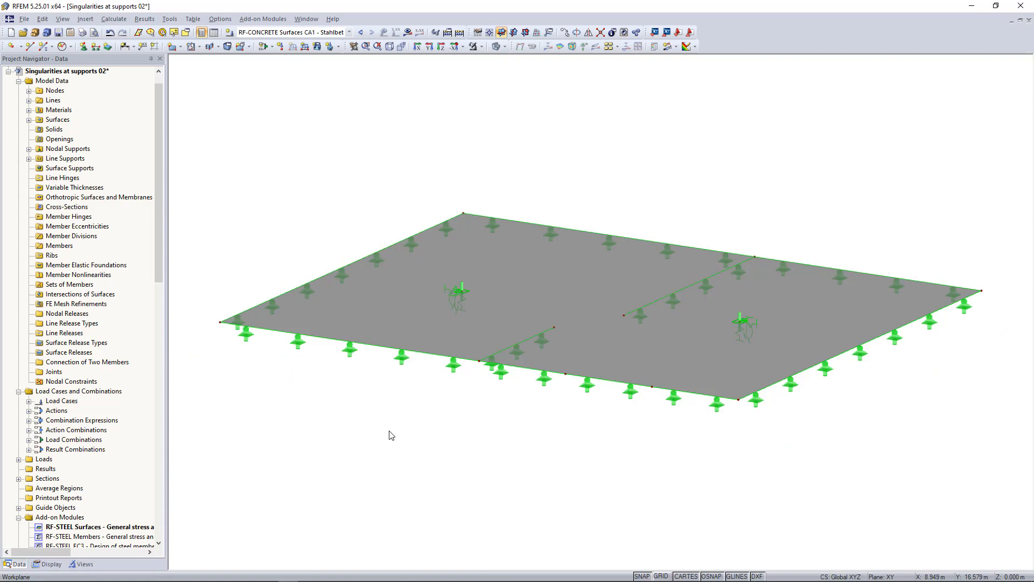
click(48, 563)
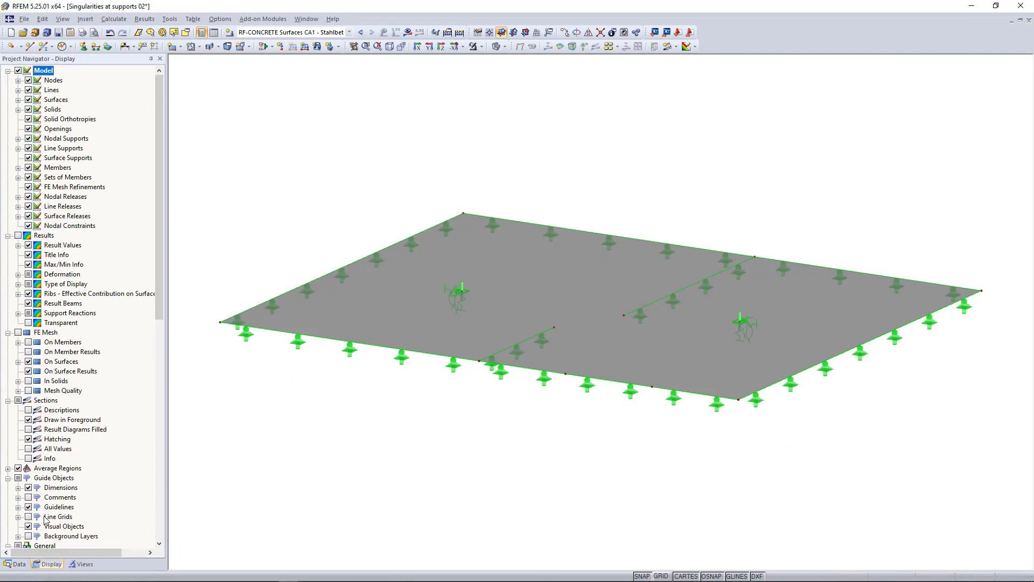
click(18, 138)
click(39, 158)
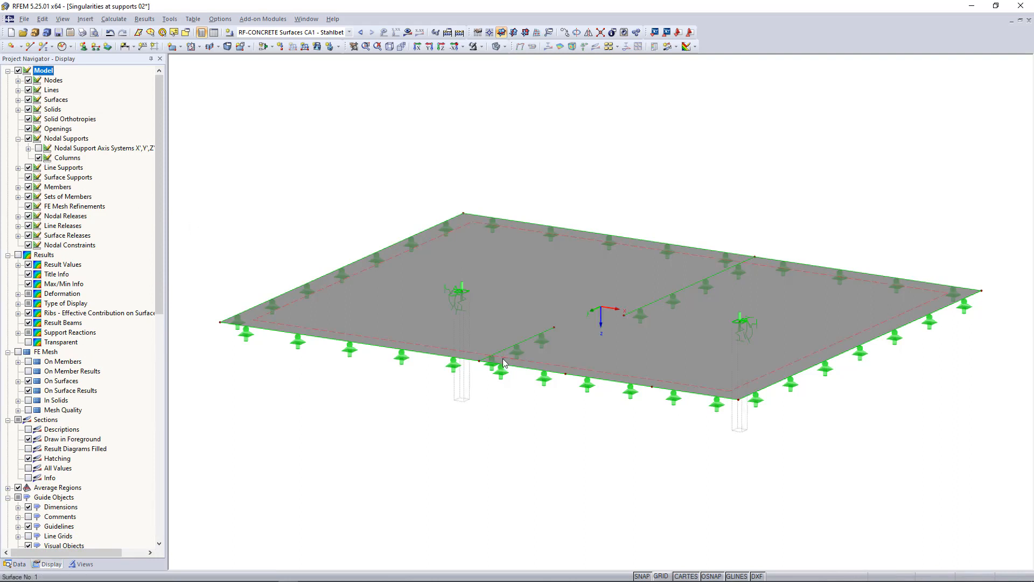
scroll(468, 444, down, 1)
scroll(494, 445, up, 1)
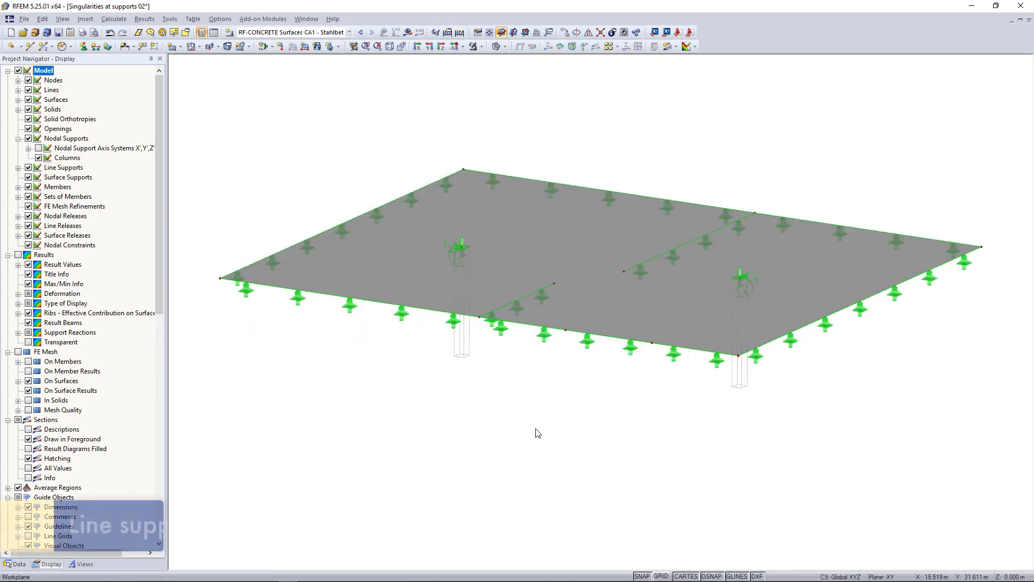
click(493, 410)
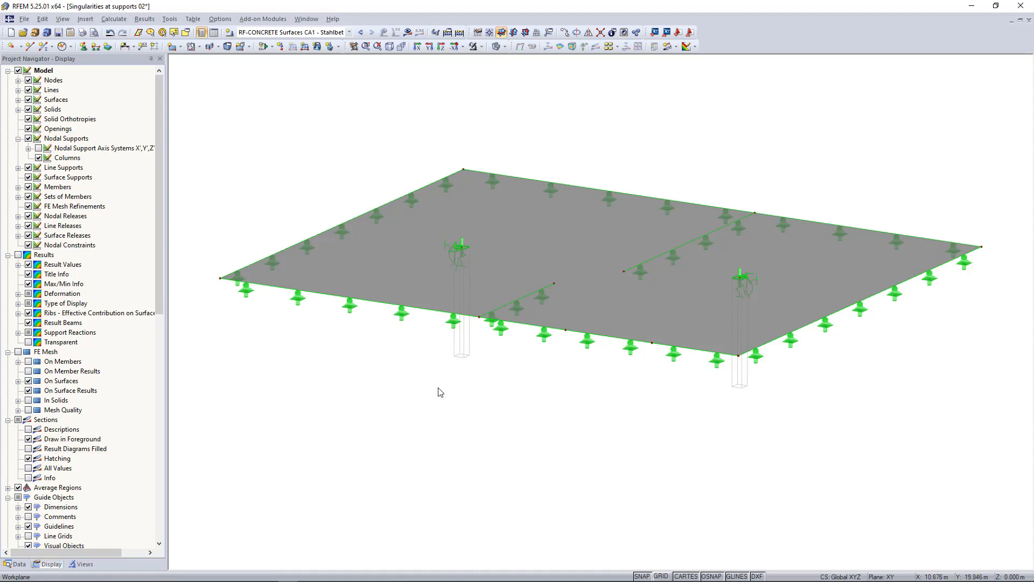
- Edit line support type 1 along the slab's edges and interior walls and enable elastic support via a wall in Z
key(ctrl+z)
double_click(403, 315)
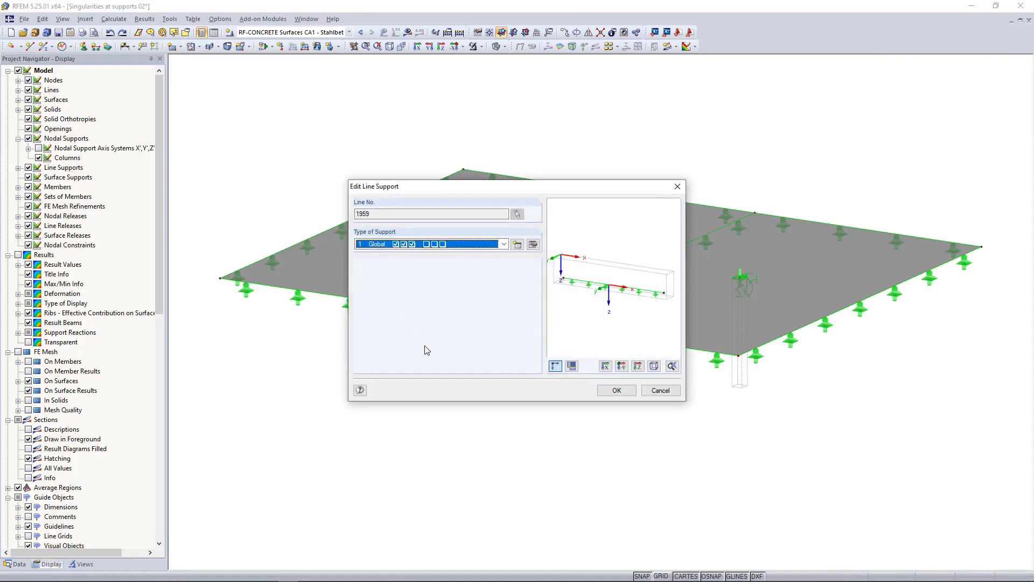
click(534, 245)
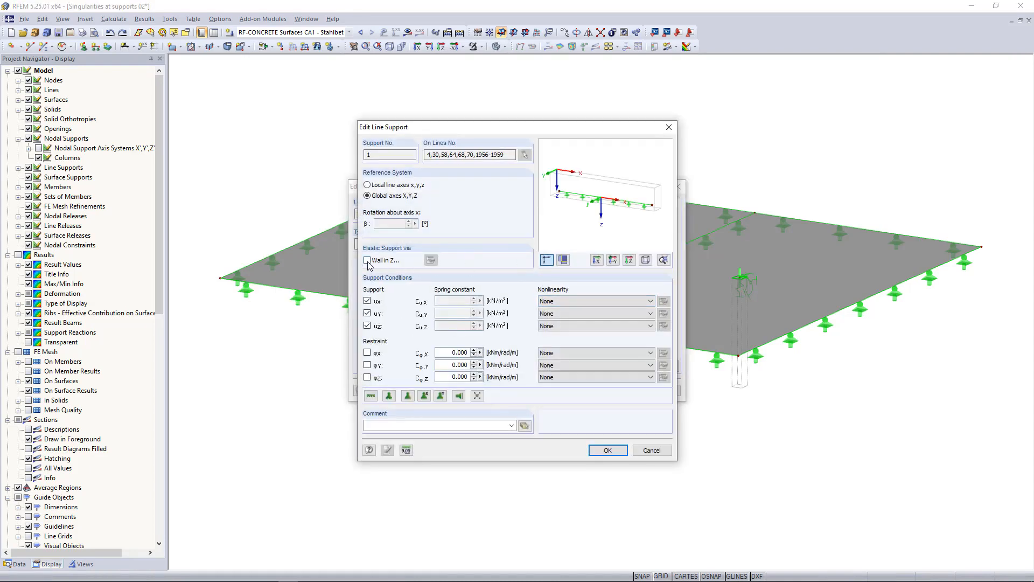
click(368, 260)
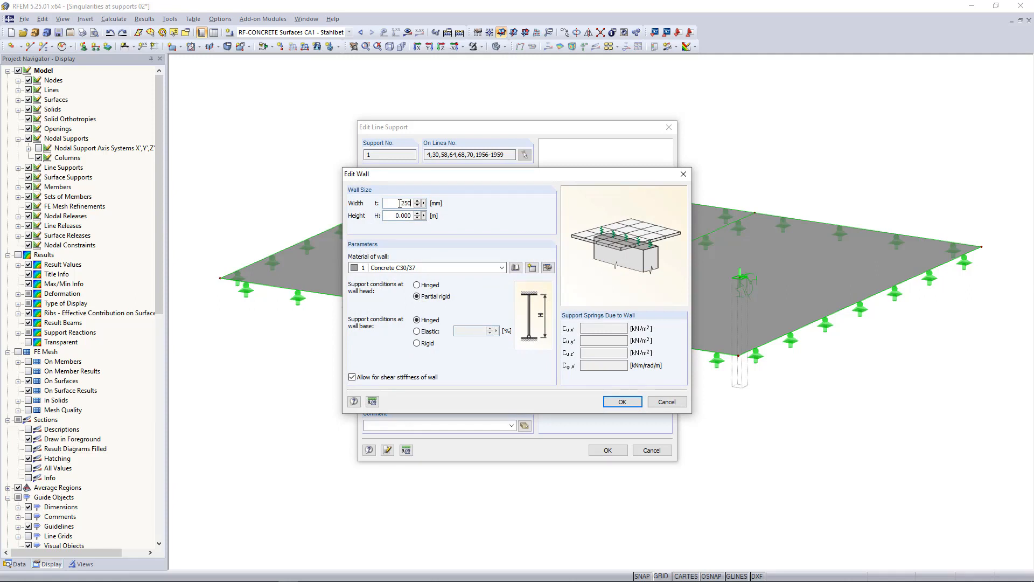
- Define the supporting wall as 250 mm wide and 3.5 m high with a hinged wall head, and apply it to the line supports
double_click(400, 214)
text(3,5)
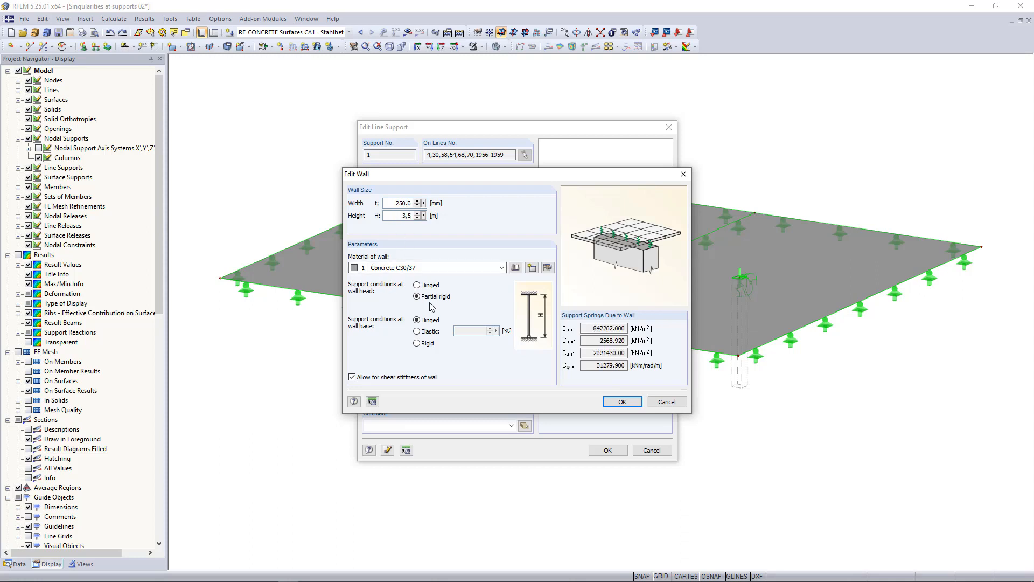
click(417, 286)
click(417, 285)
click(623, 402)
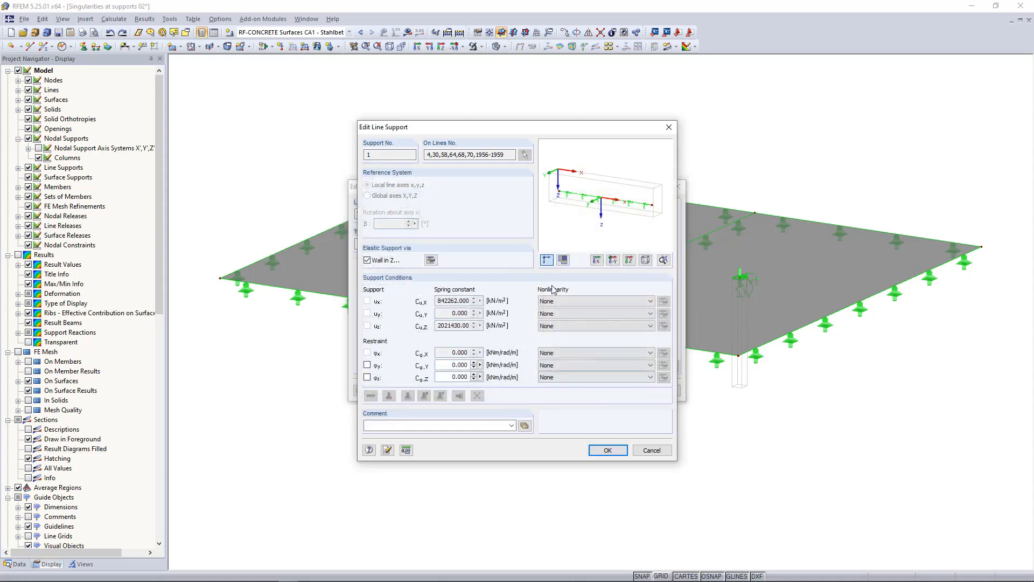
click(620, 449)
click(612, 394)
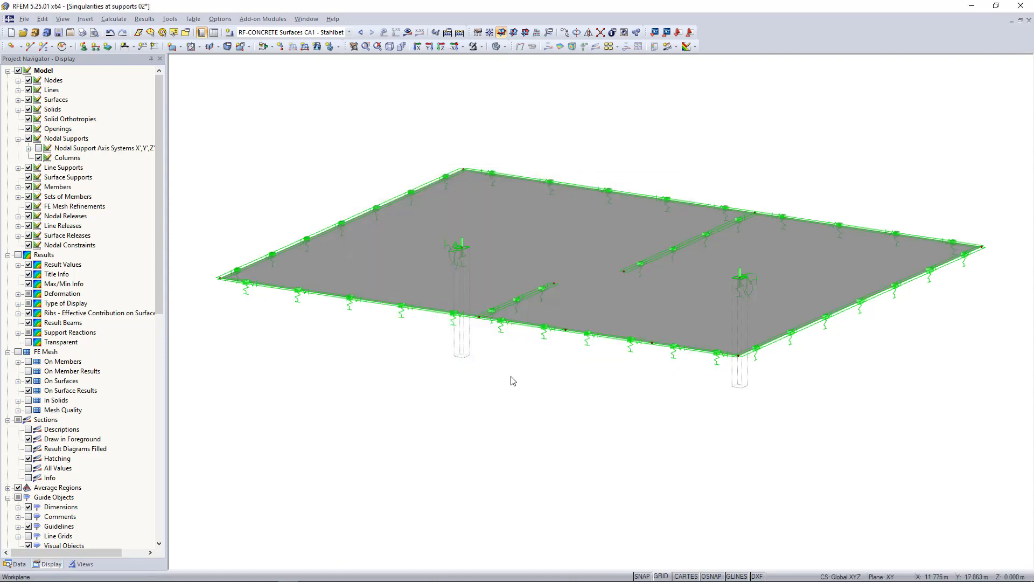
- Turn on the display of walls for the line supports to show them beneath the slab
click(18, 168)
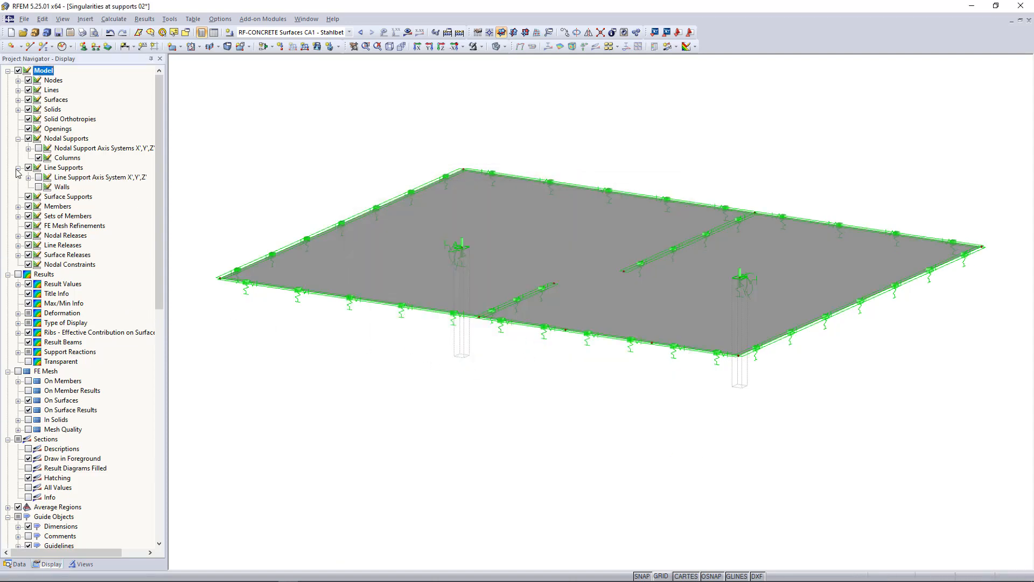
click(38, 186)
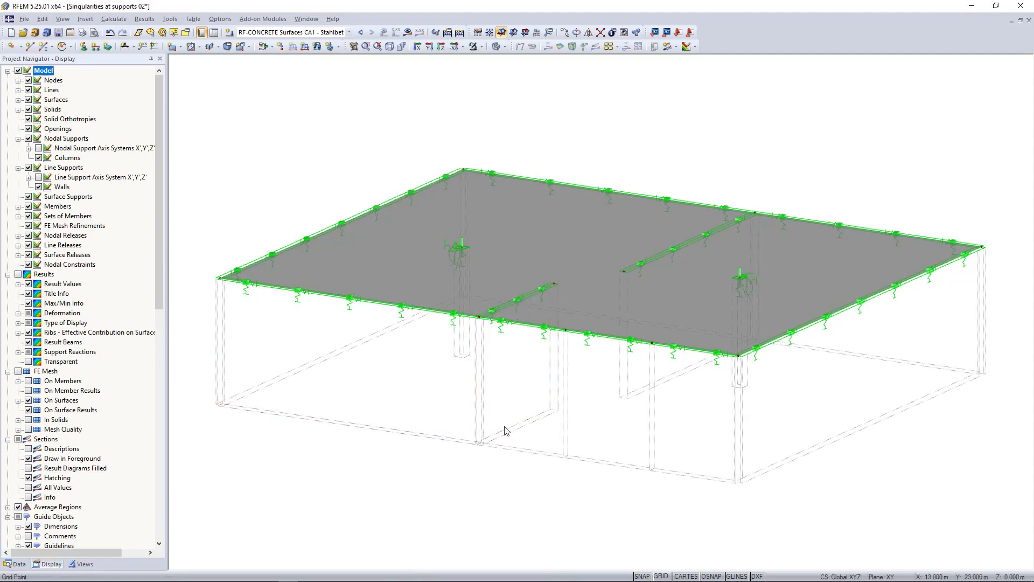
scroll(458, 503, down, 1)
scroll(457, 503, up, 1)
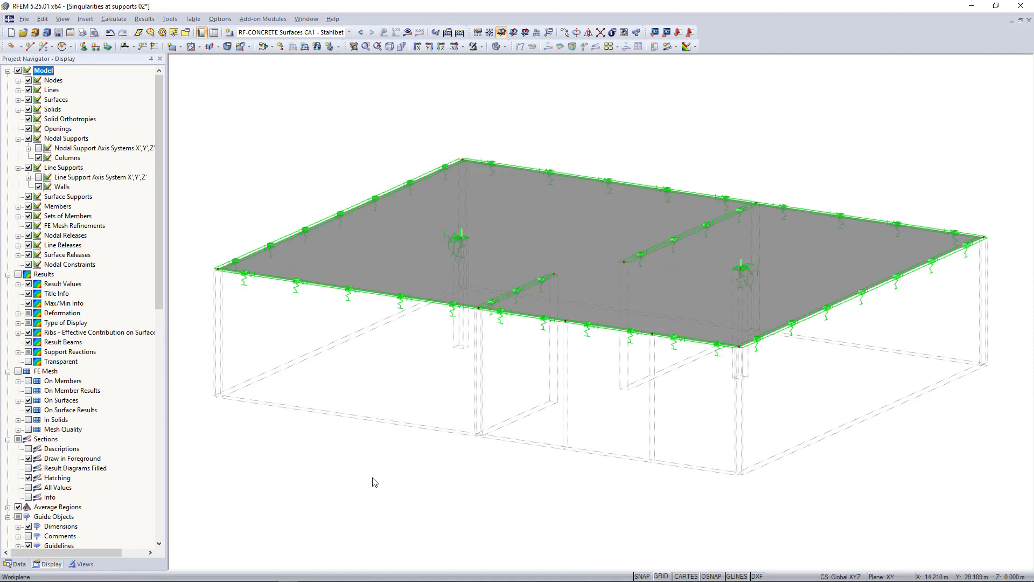
- Calculate the RF-CONCRETE Surfaces CA1 results and display the required top reinforcement a-s,1,-z as coloured contours over the whole slab
click(459, 32)
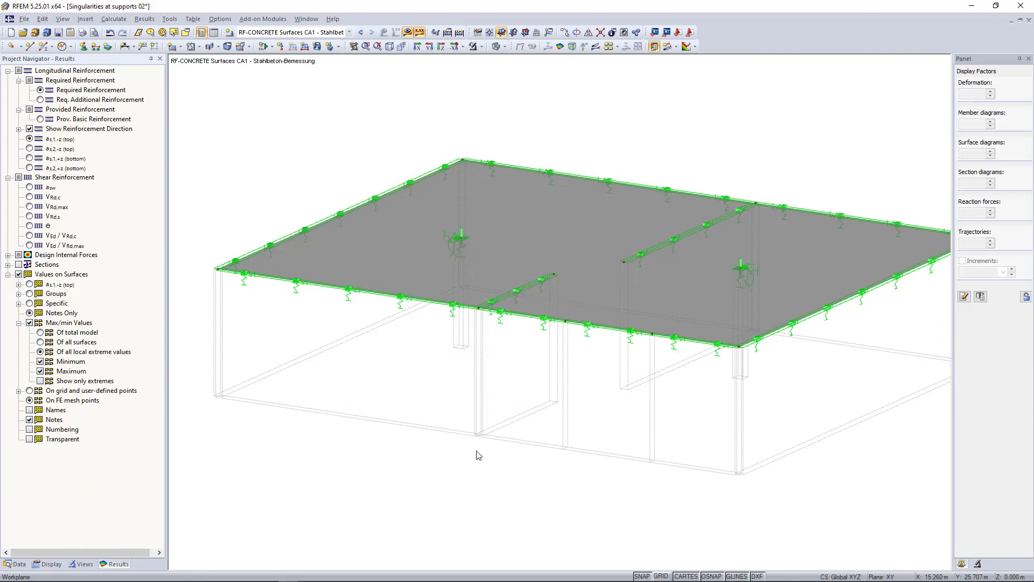
click(561, 47)
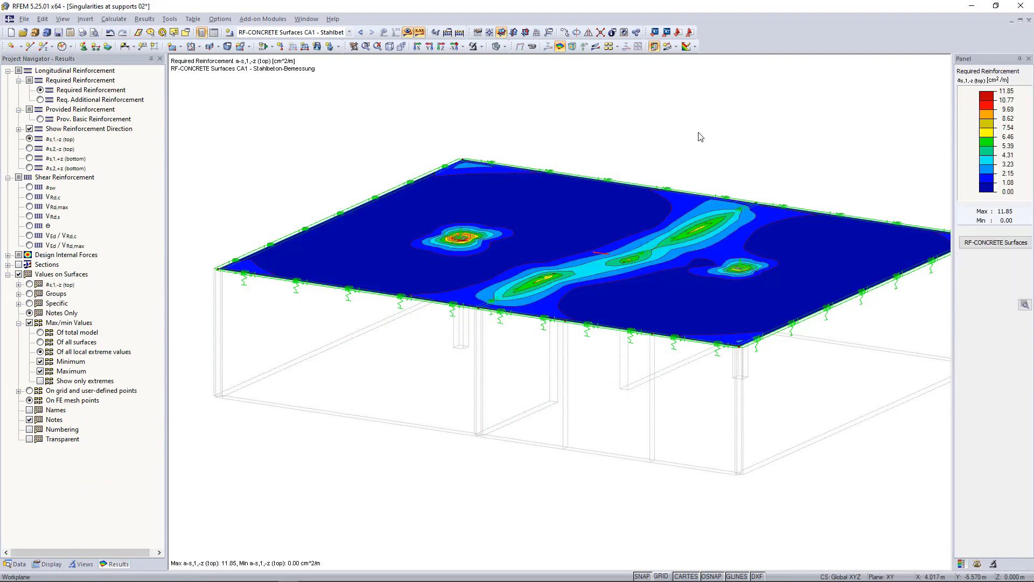
key(F8)
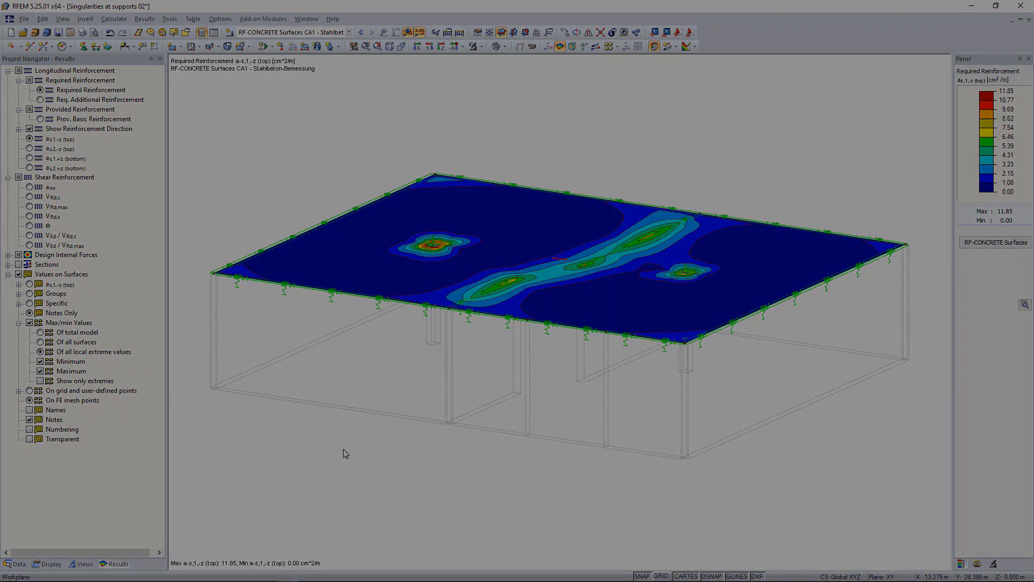